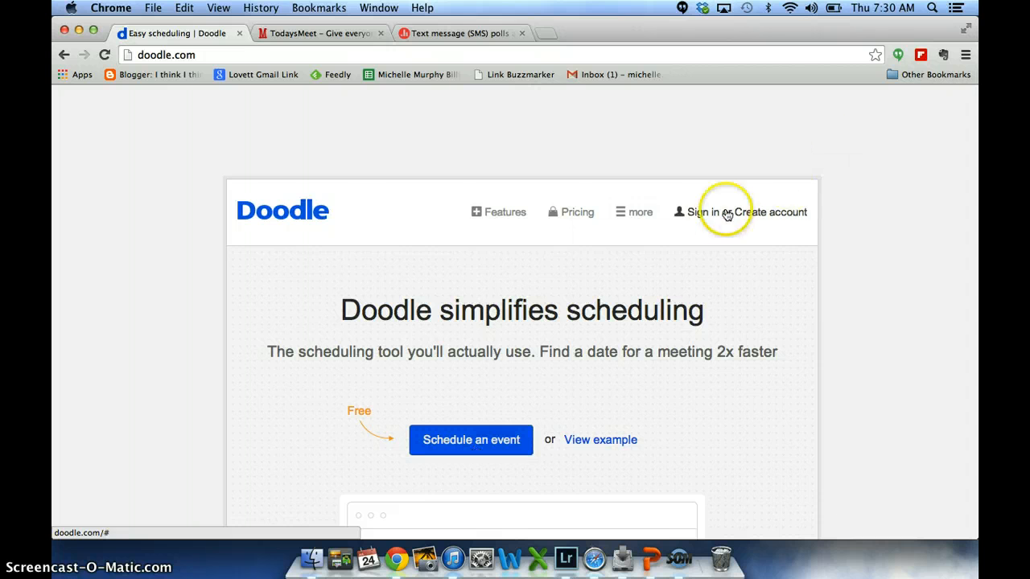
- Start scheduling a new event and give it the title "Exam Review"
{"action": "left_click", "coordinate": [470, 439]}
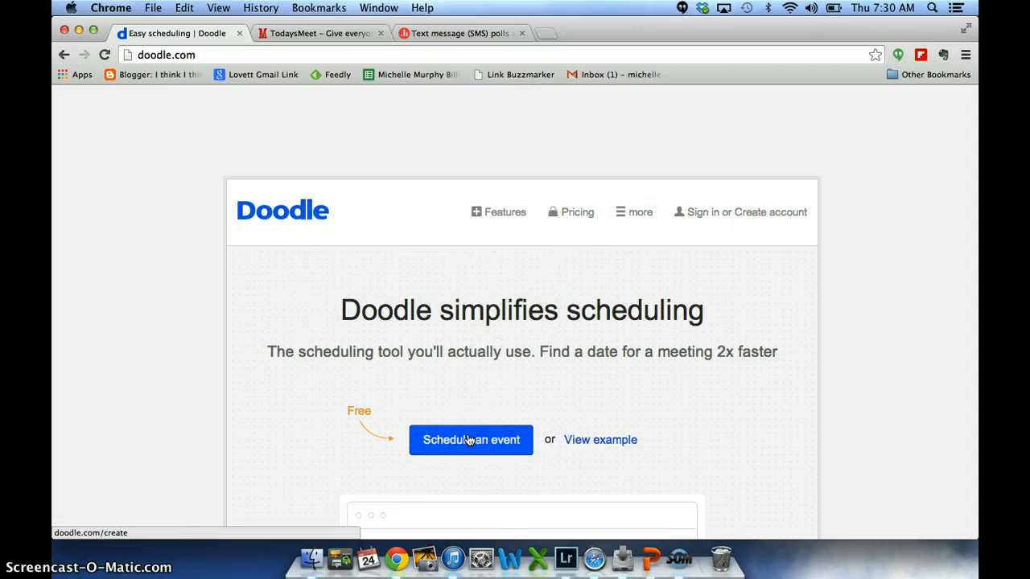
{"action": "left_click", "coordinate": [470, 439]}
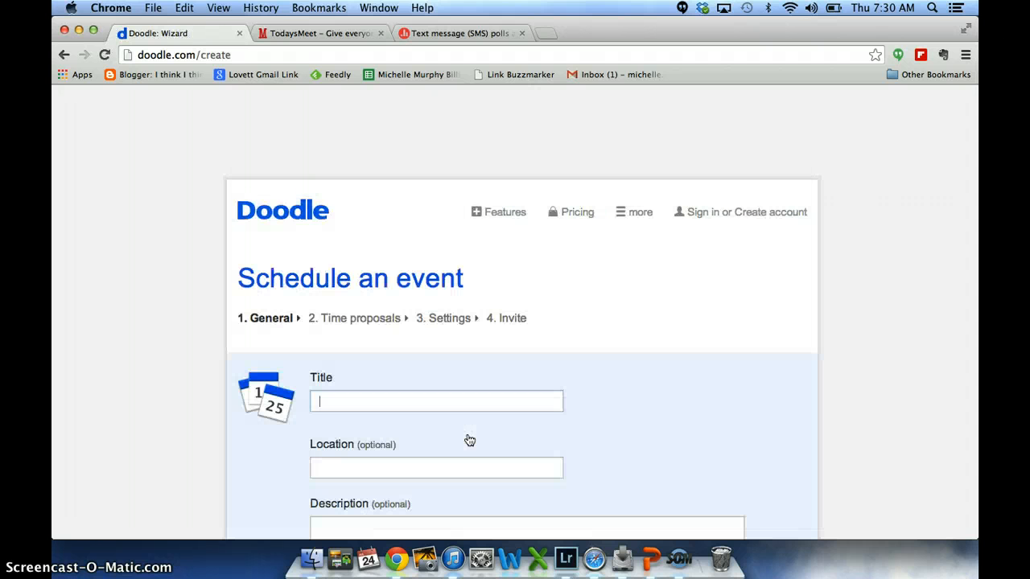
{"action": "left_click", "coordinate": [437, 403]}
{"action": "type", "text": "Exam Review"}
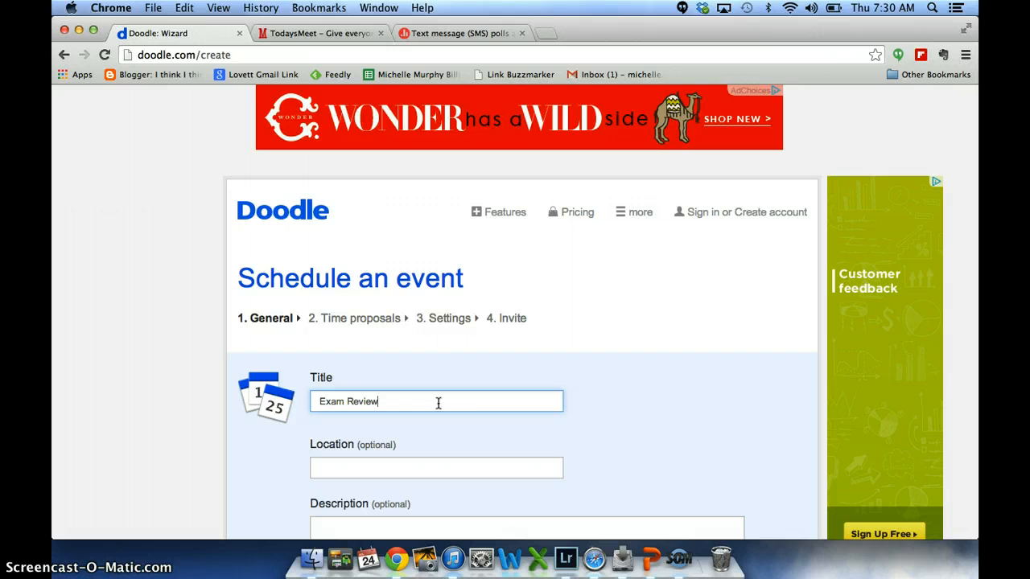
{"action": "left_click", "coordinate": [459, 374]}
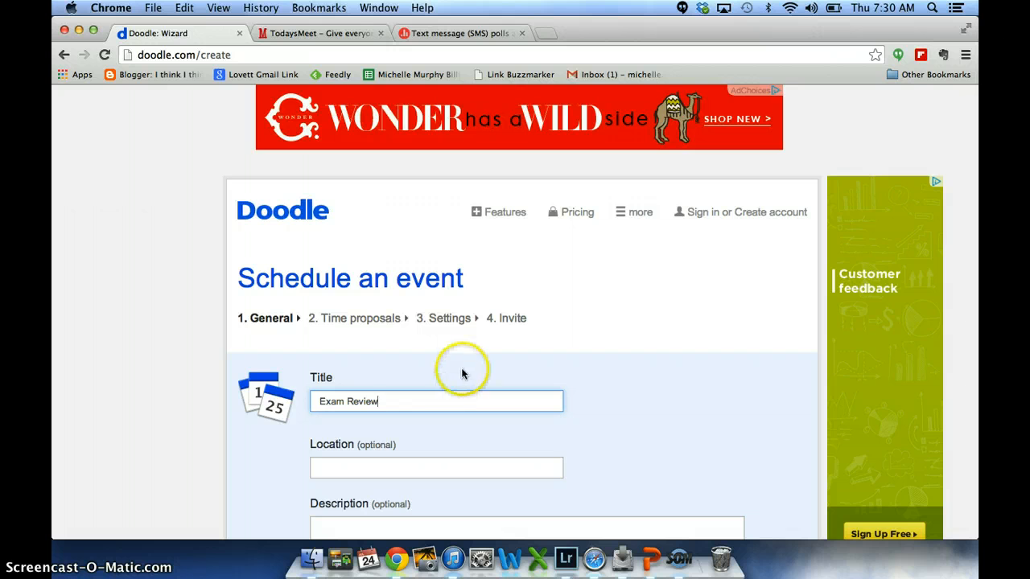
- Set the event location to "My Classroom" and continue to the time proposals with the prefilled contact details
{"action": "scroll", "coordinate": [461, 370], "scroll_direction": "down", "scroll_amount": 2}
{"action": "left_click", "coordinate": [460, 384]}
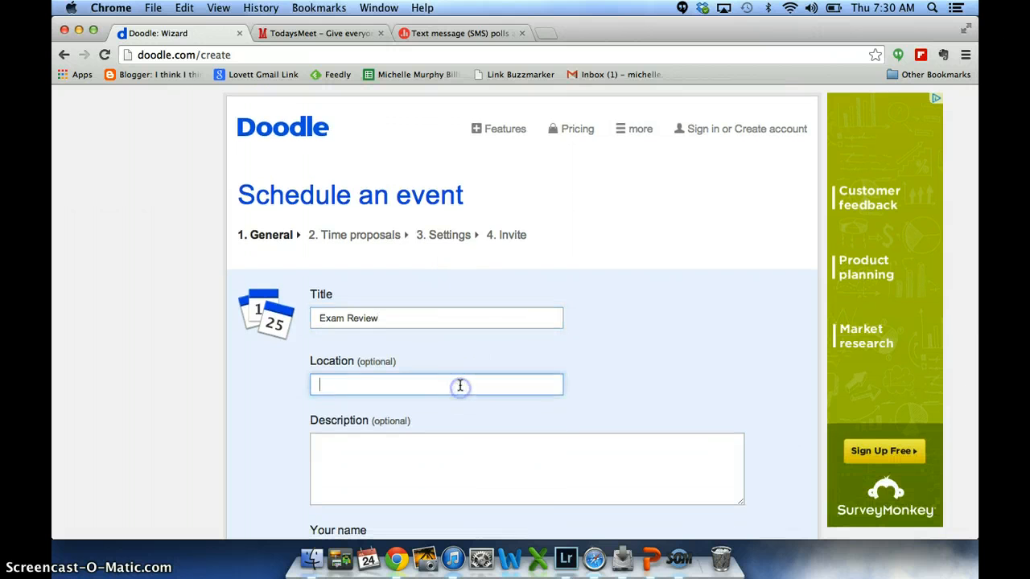
{"action": "type", "text": "My Classroom"}
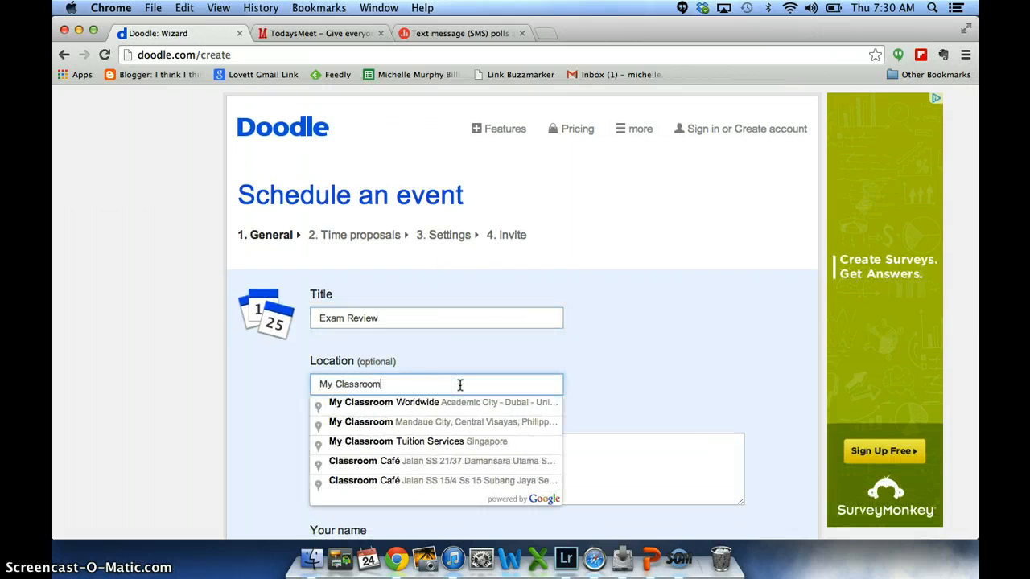
{"action": "left_click", "coordinate": [696, 355]}
{"action": "scroll", "coordinate": [696, 359], "scroll_direction": "down", "scroll_amount": 2}
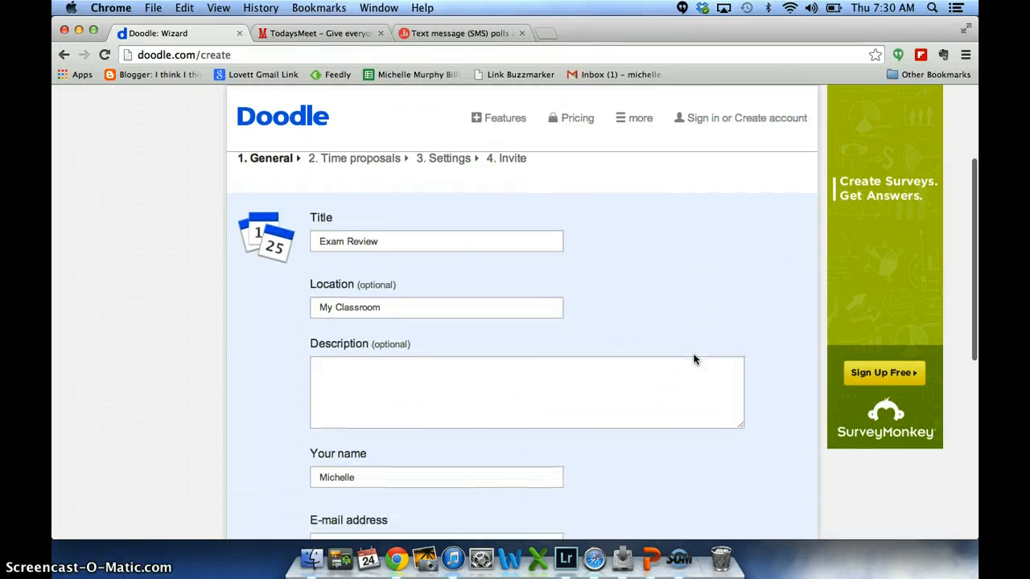
{"action": "scroll", "coordinate": [695, 359], "scroll_direction": "down", "scroll_amount": 4}
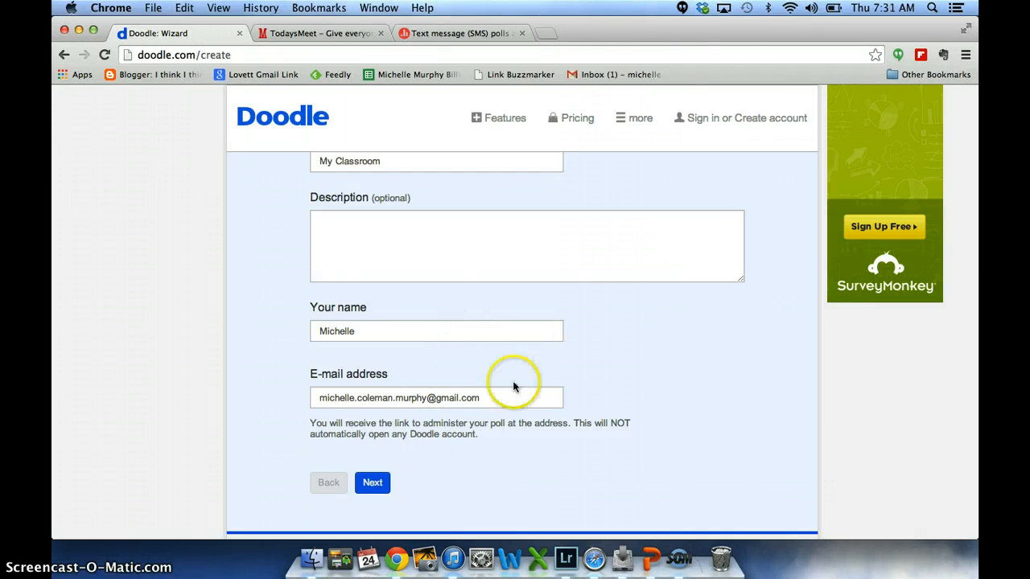
{"action": "left_click", "coordinate": [371, 488]}
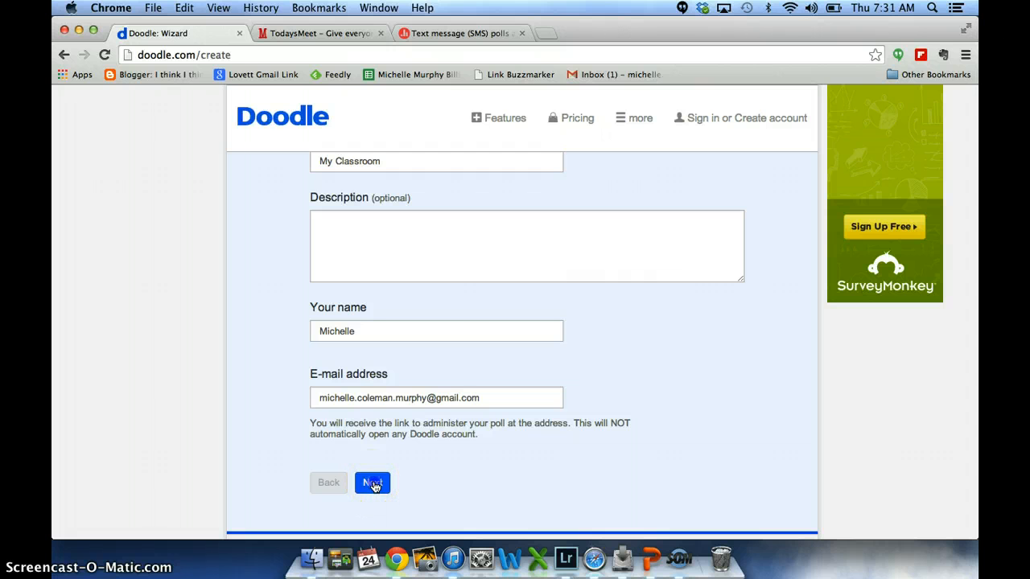
- Choose Monday, July 28 and Tuesday, July 29, 2014 as the proposed dates and continue to the times
{"action": "left_click", "coordinate": [494, 288]}
{"action": "scroll", "coordinate": [494, 288], "scroll_direction": "down", "scroll_amount": 2}
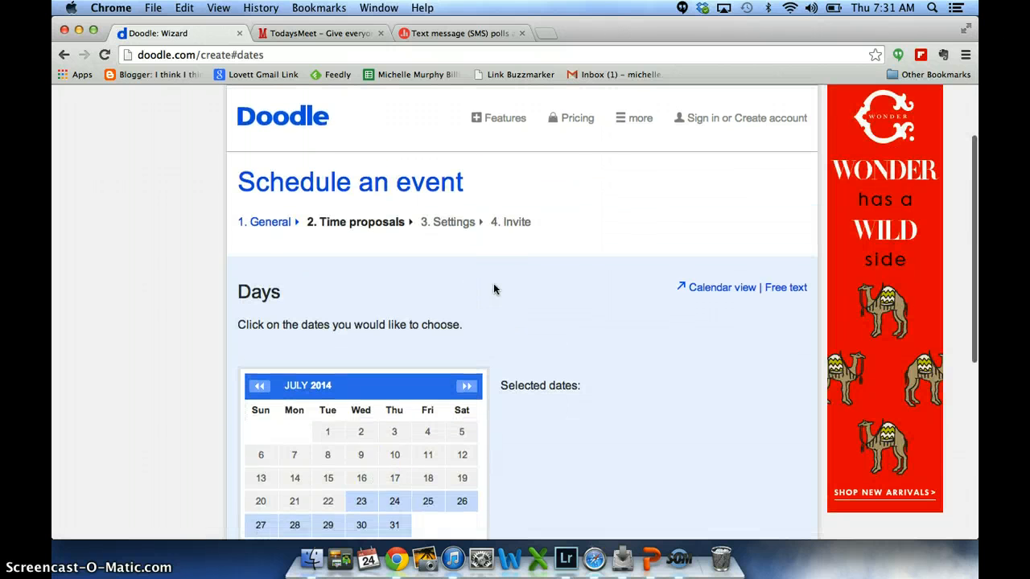
{"action": "scroll", "coordinate": [494, 287], "scroll_direction": "down", "scroll_amount": 1}
{"action": "left_click", "coordinate": [291, 394]}
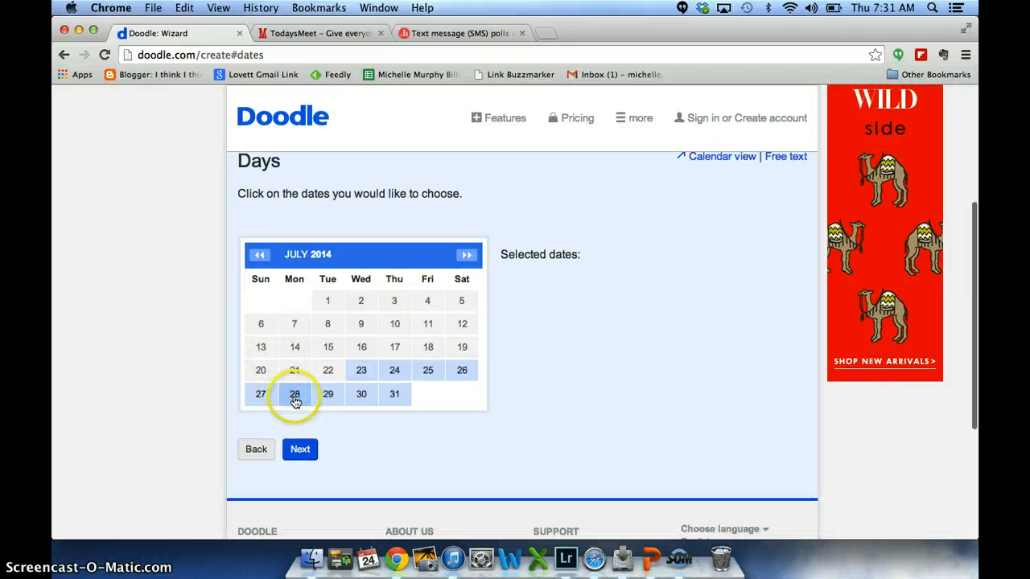
{"action": "left_click", "coordinate": [328, 396]}
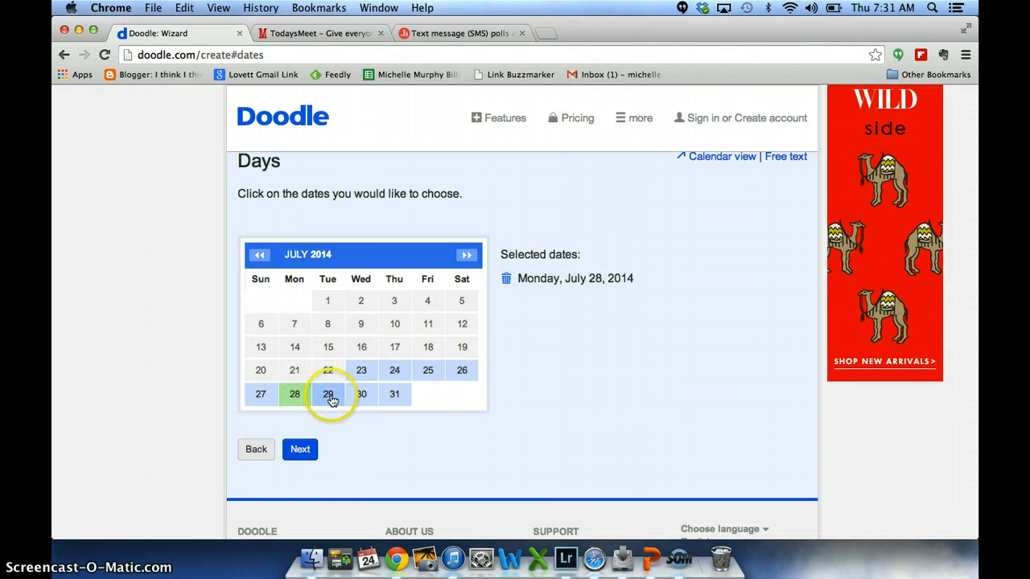
{"action": "left_click", "coordinate": [299, 449]}
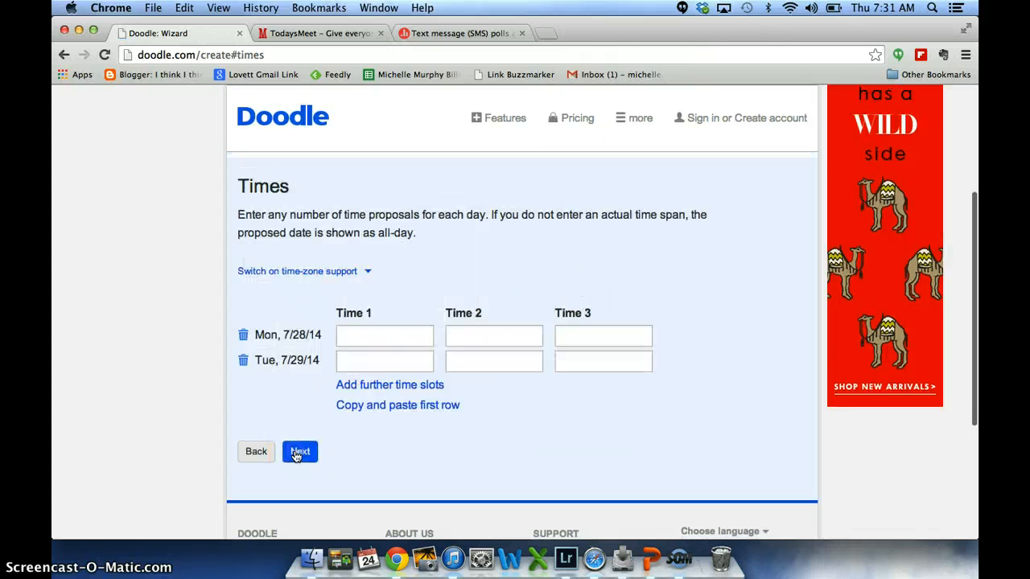
- Propose 7:00 PM and 8:00 PM for Monday, July 28 and copy those times to Tuesday, July 29
{"action": "left_click", "coordinate": [371, 445]}
{"action": "type", "text": "7p"}
{"action": "key", "text": "Tab"}
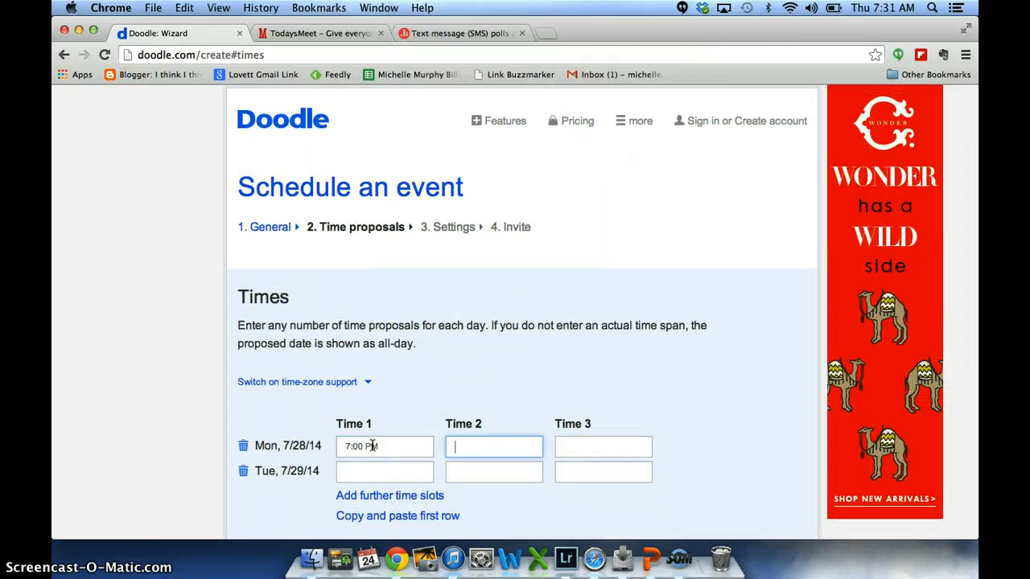
{"action": "type", "text": "8pm"}
{"action": "left_click", "coordinate": [482, 516]}
{"action": "left_click", "coordinate": [438, 515]}
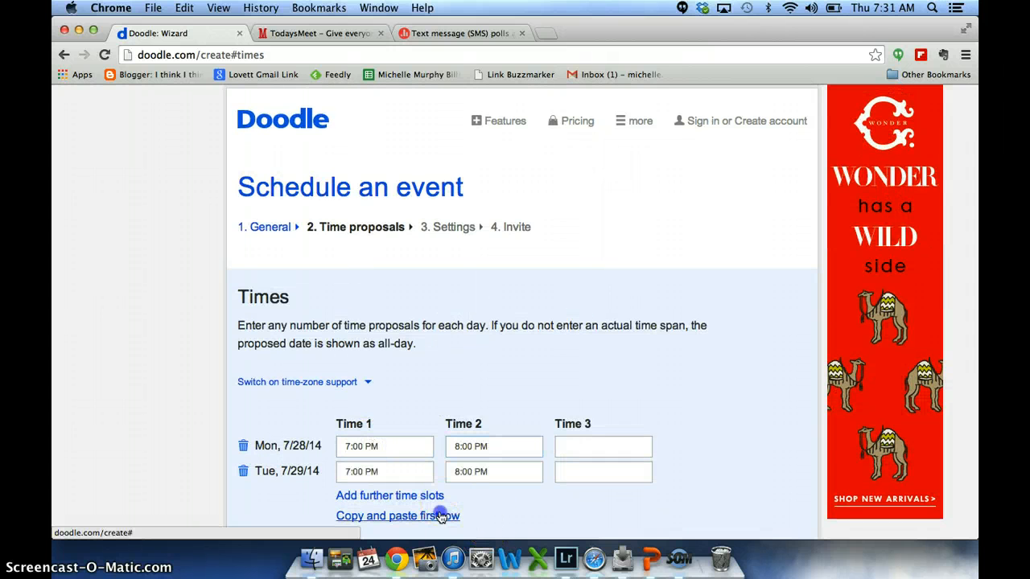
- Accept the proposed times, keep the basic poll settings and finish creating the poll
{"action": "scroll", "coordinate": [515, 498], "scroll_direction": "down", "scroll_amount": 5}
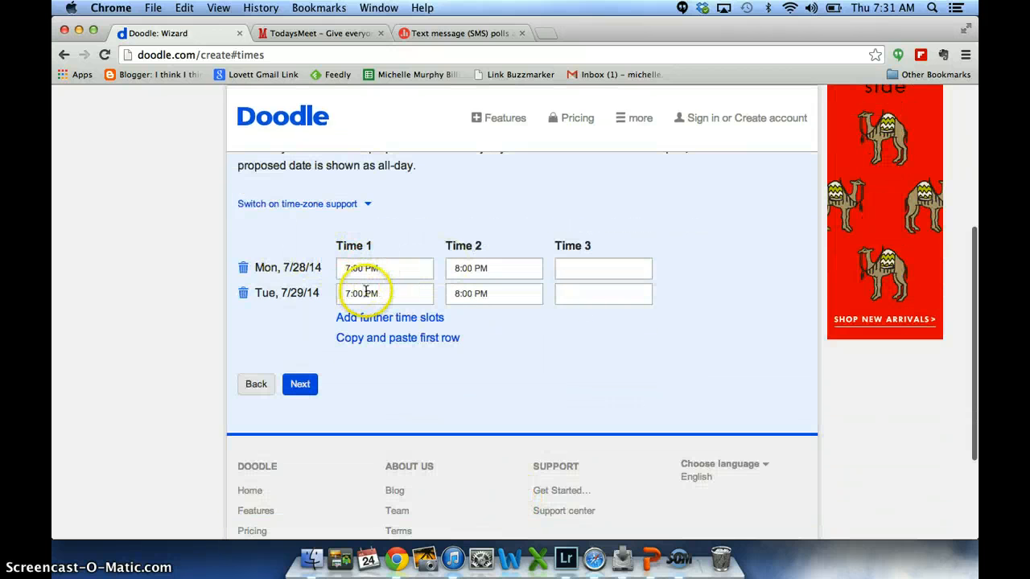
{"action": "left_click", "coordinate": [301, 385]}
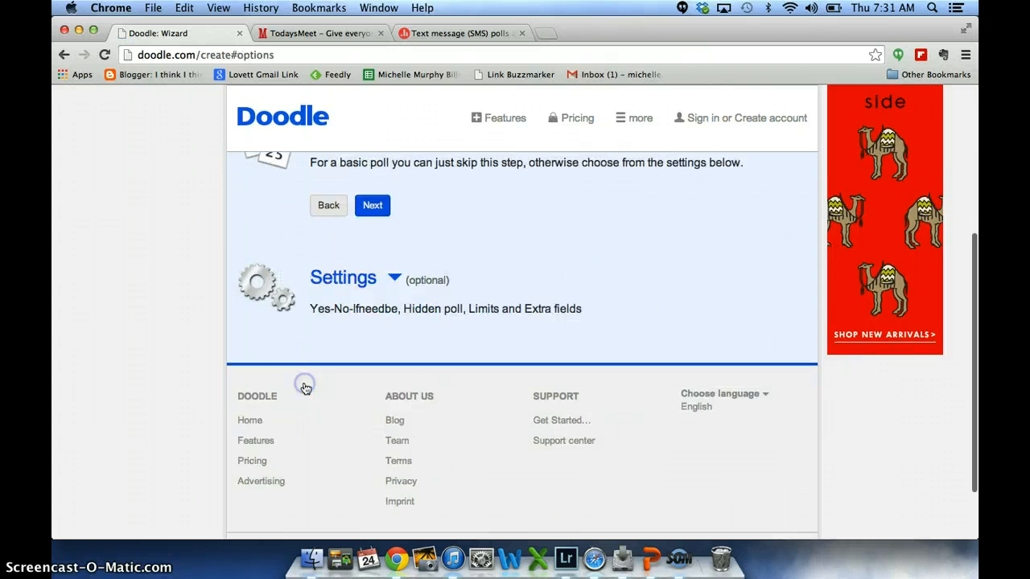
{"action": "left_click", "coordinate": [371, 369]}
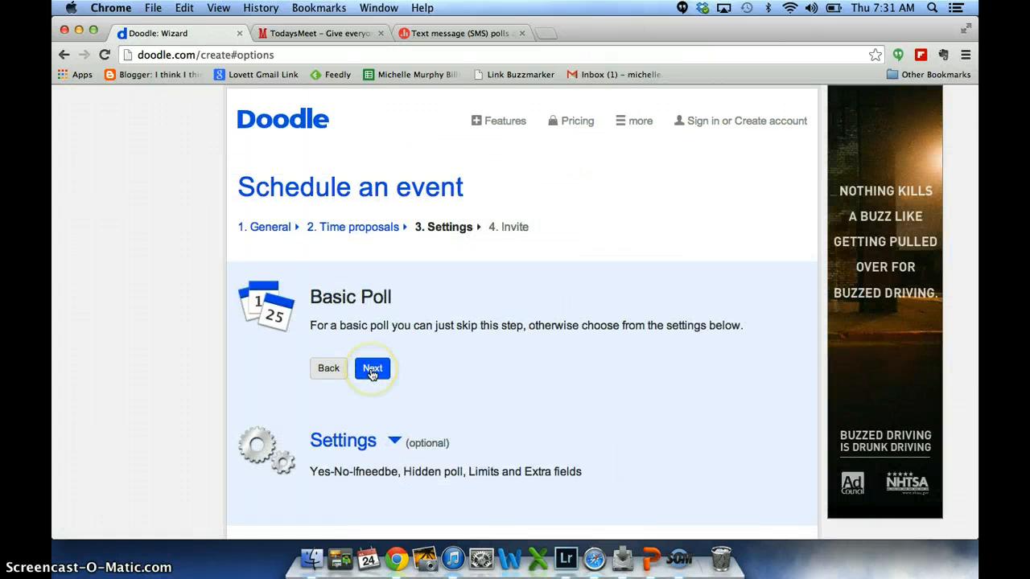
{"action": "left_click", "coordinate": [378, 401]}
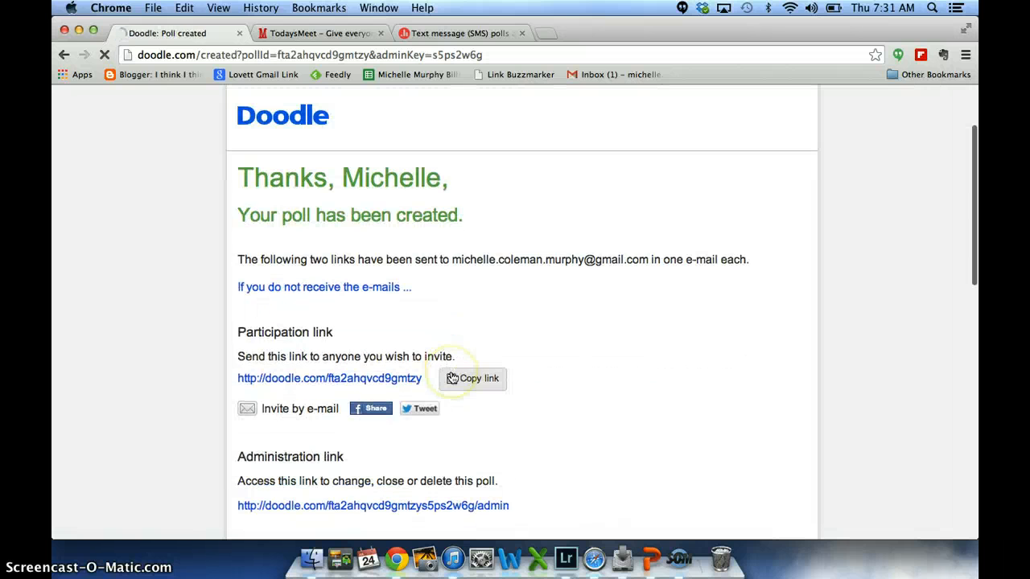
- Open the poll through its participation link and enter the participant's name in the availability table
{"action": "scroll", "coordinate": [453, 378], "scroll_direction": "down", "scroll_amount": 2}
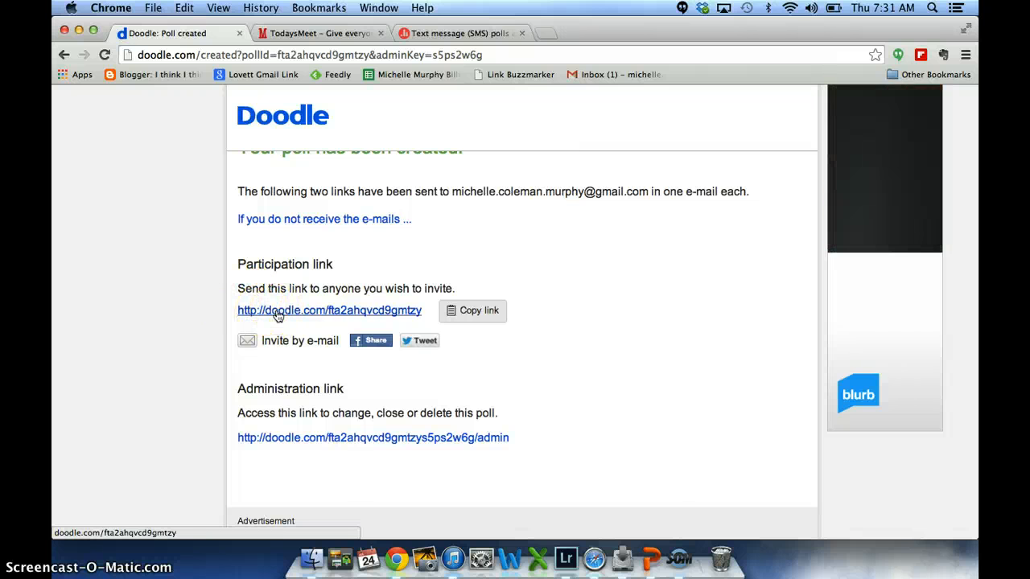
{"action": "left_click", "coordinate": [276, 312]}
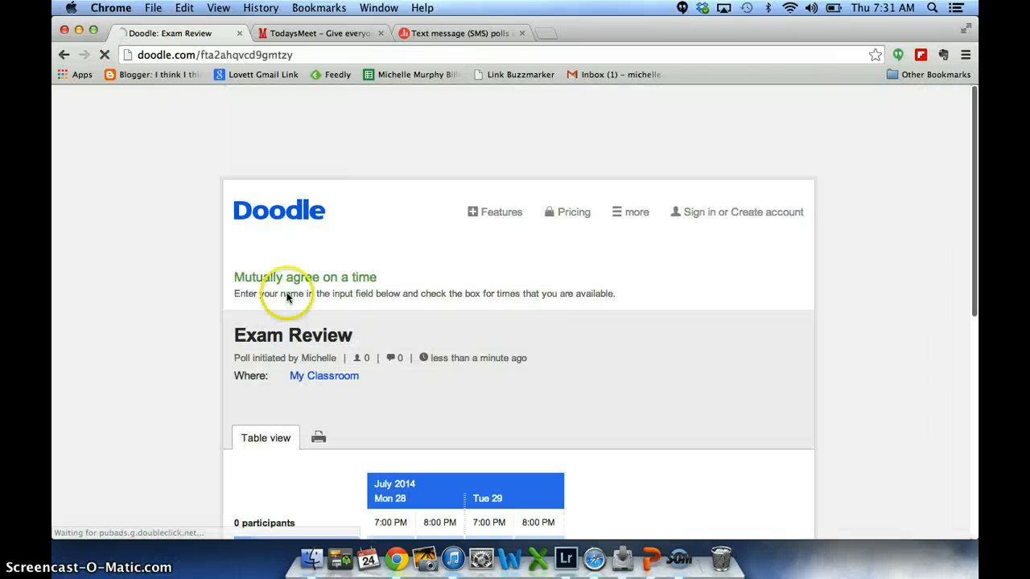
{"action": "scroll", "coordinate": [299, 272], "scroll_direction": "down", "scroll_amount": 2}
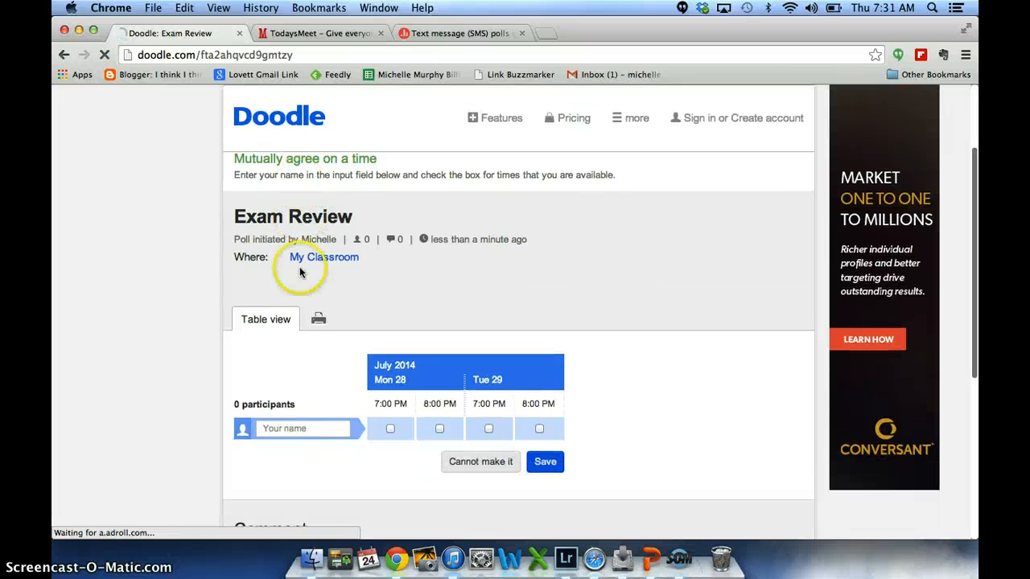
{"action": "left_click", "coordinate": [296, 431]}
{"action": "type", "text": "Michelle"}
{"action": "key", "text": "Tab"}
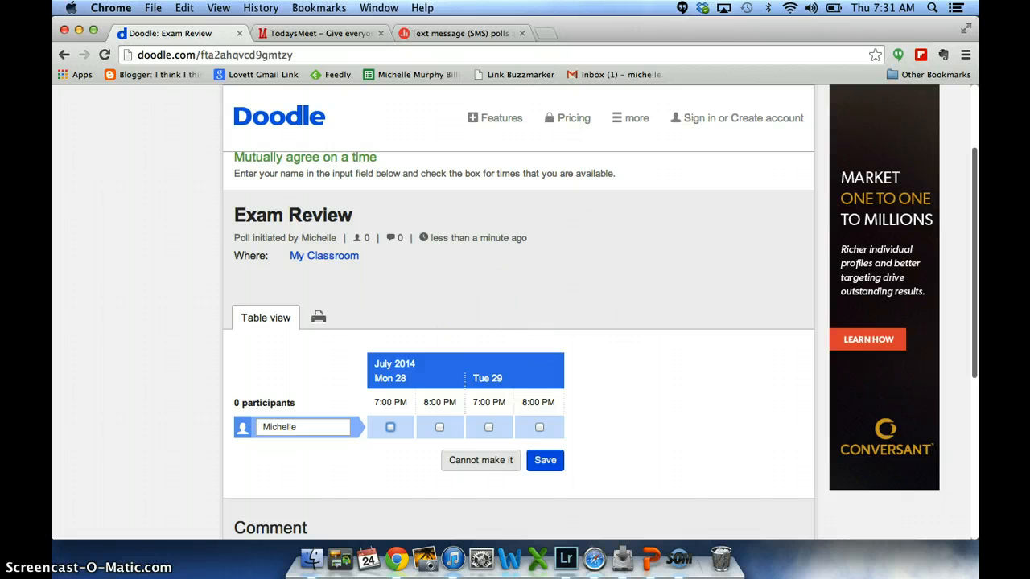
- Switch to TodaysMeet and open a room named "examreview9813" that stays open for one week
{"action": "left_click", "coordinate": [302, 36]}
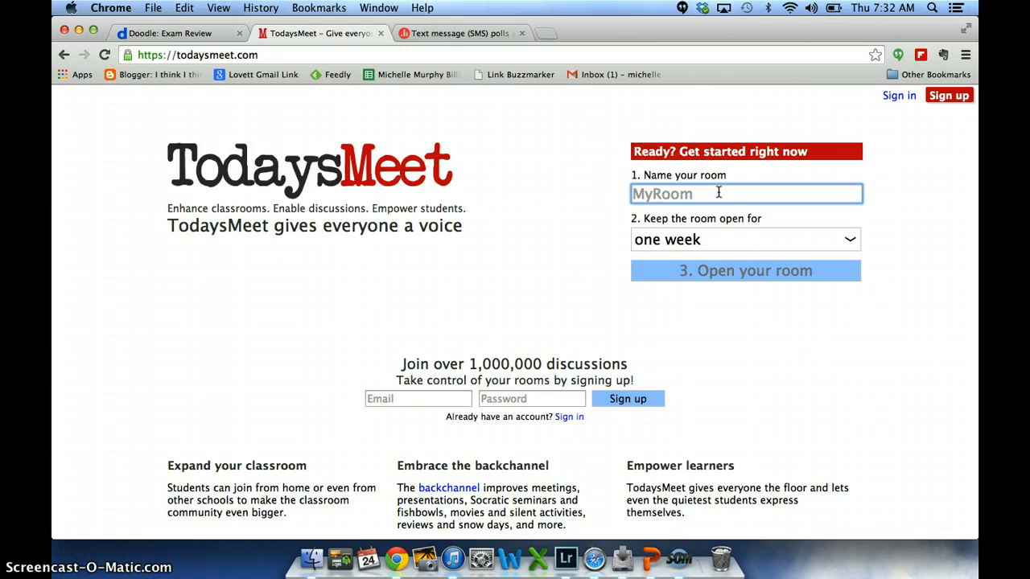
{"action": "type", "text": "examrevi"}
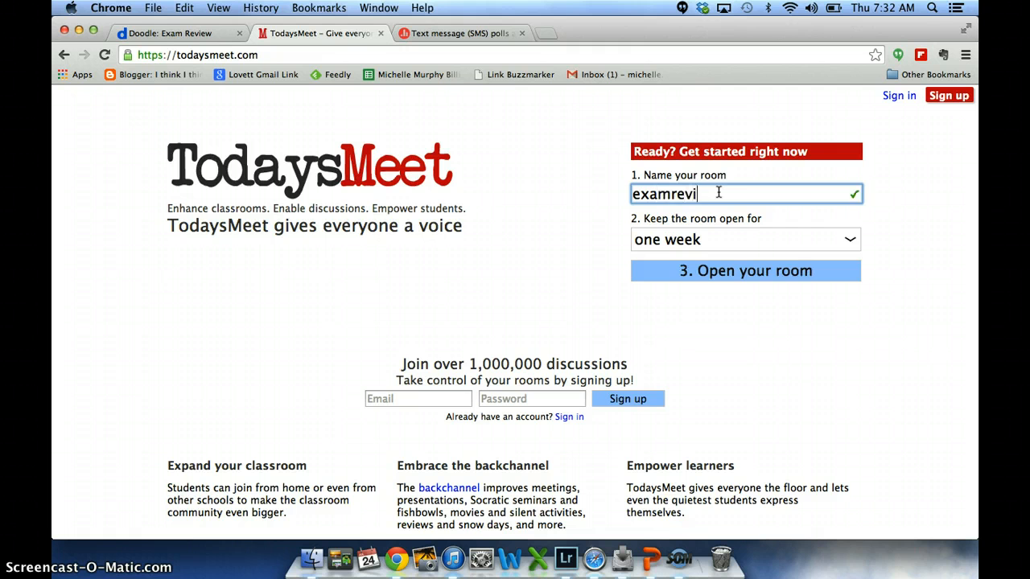
{"action": "type", "text": "ew9814"}
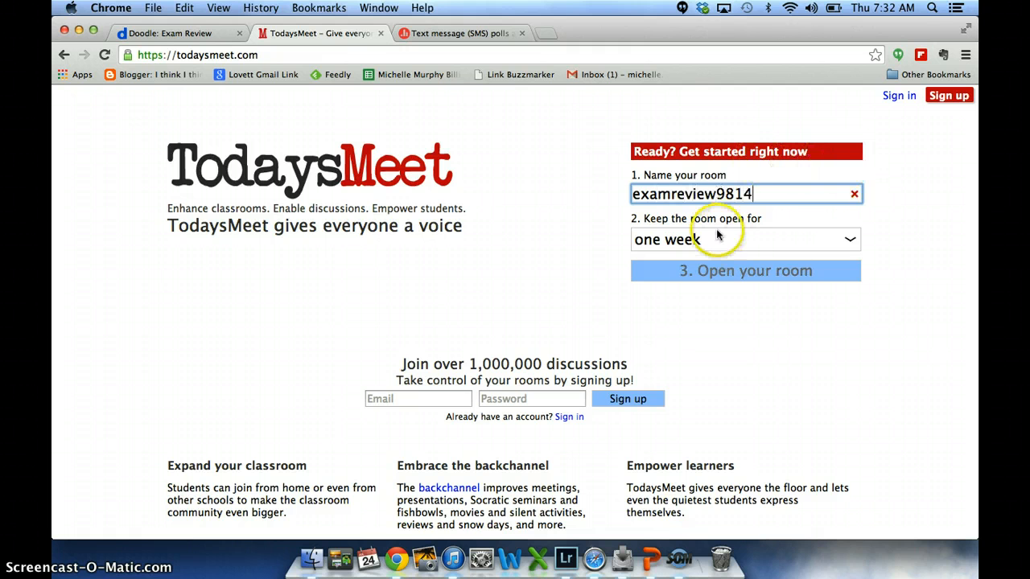
{"action": "key", "text": "BackSpace"}
{"action": "type", "text": "3"}
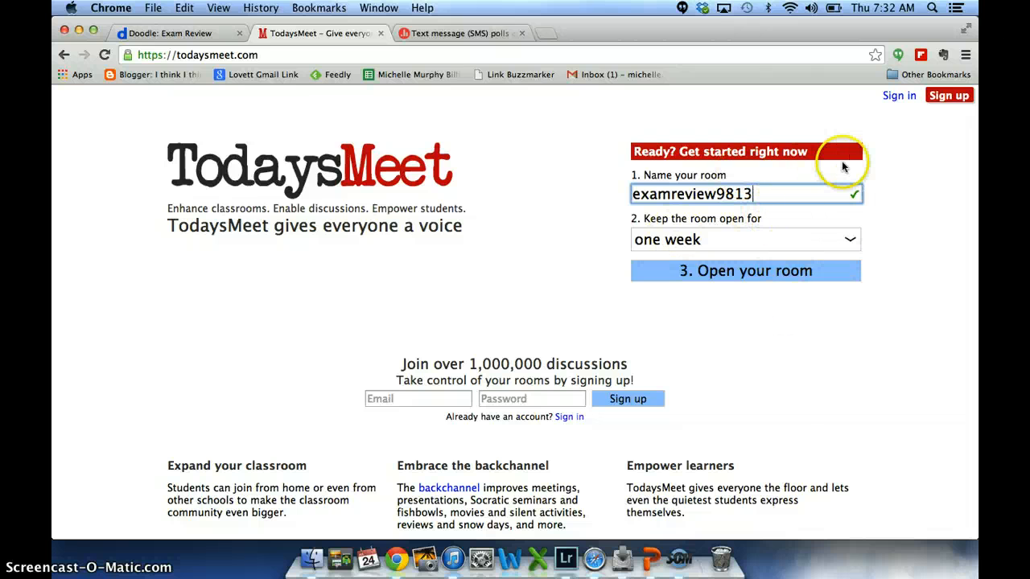
{"action": "left_click", "coordinate": [781, 272]}
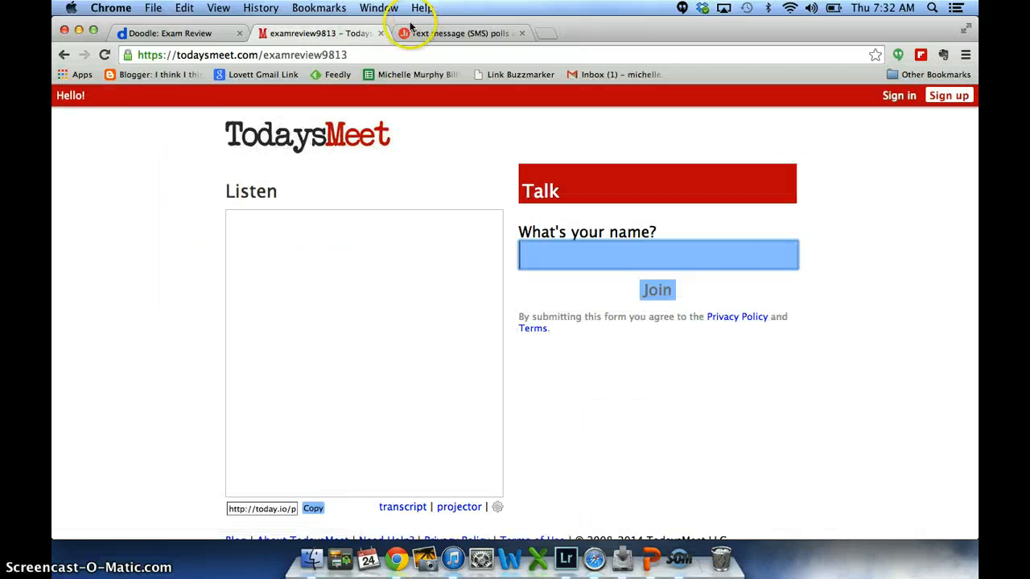
- Point out the new room's web address and join the room under the teacher's name
{"action": "left_click", "coordinate": [361, 55]}
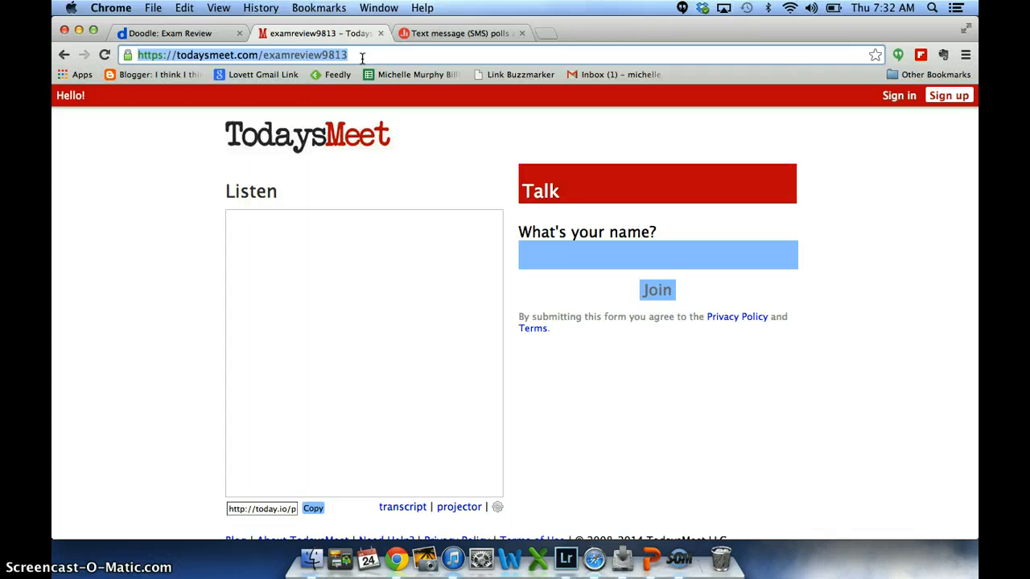
{"action": "left_click", "coordinate": [212, 206]}
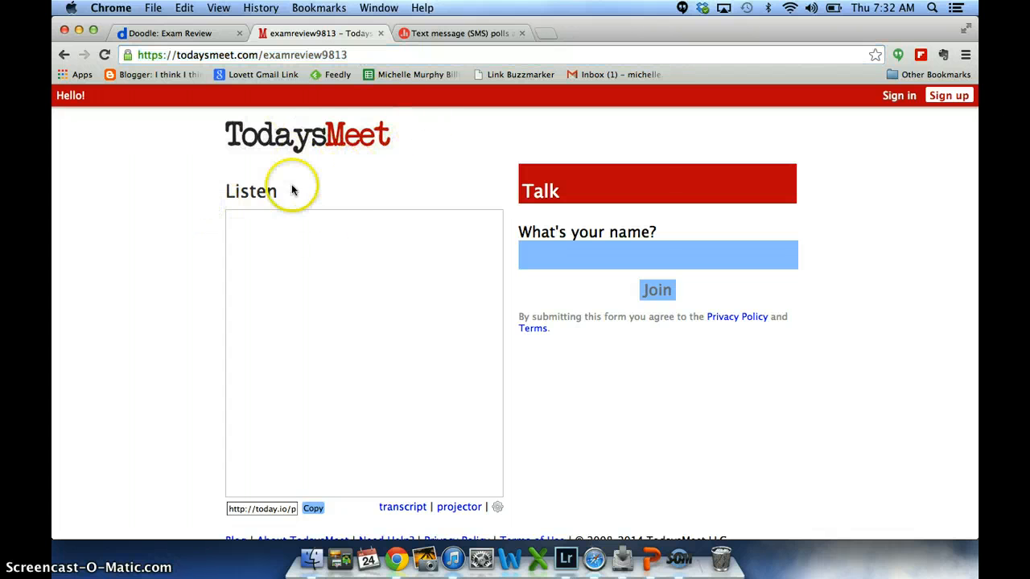
{"action": "left_click", "coordinate": [575, 264]}
{"action": "type", "text": "Mrs. Murphy"}
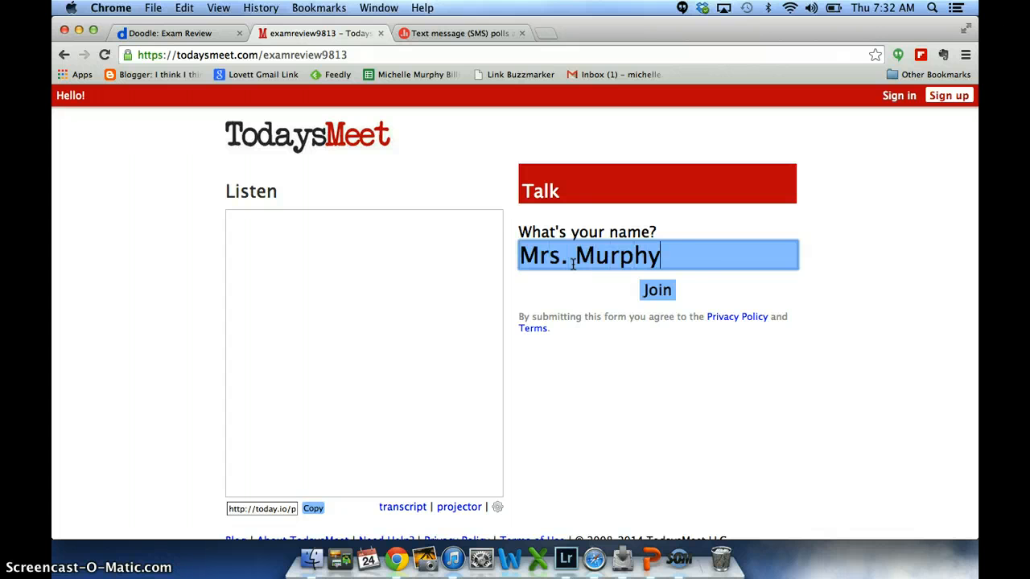
{"action": "left_click", "coordinate": [660, 291]}
- Post the message "Hello everyone." in the room
{"action": "left_click", "coordinate": [633, 277]}
{"action": "left_click", "coordinate": [627, 275]}
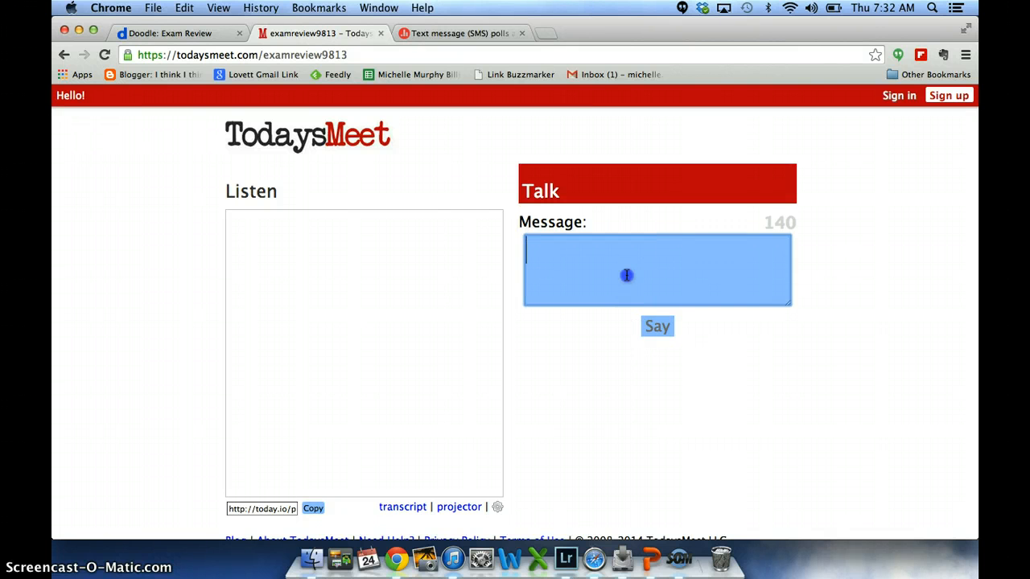
{"action": "type", "text": "Hello everyone."}
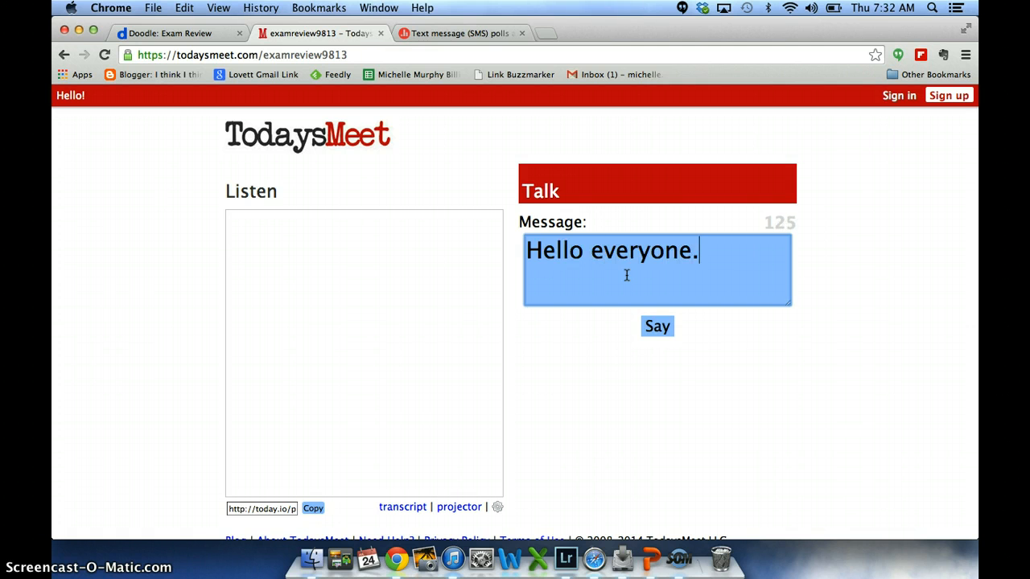
{"action": "left_click", "coordinate": [662, 329]}
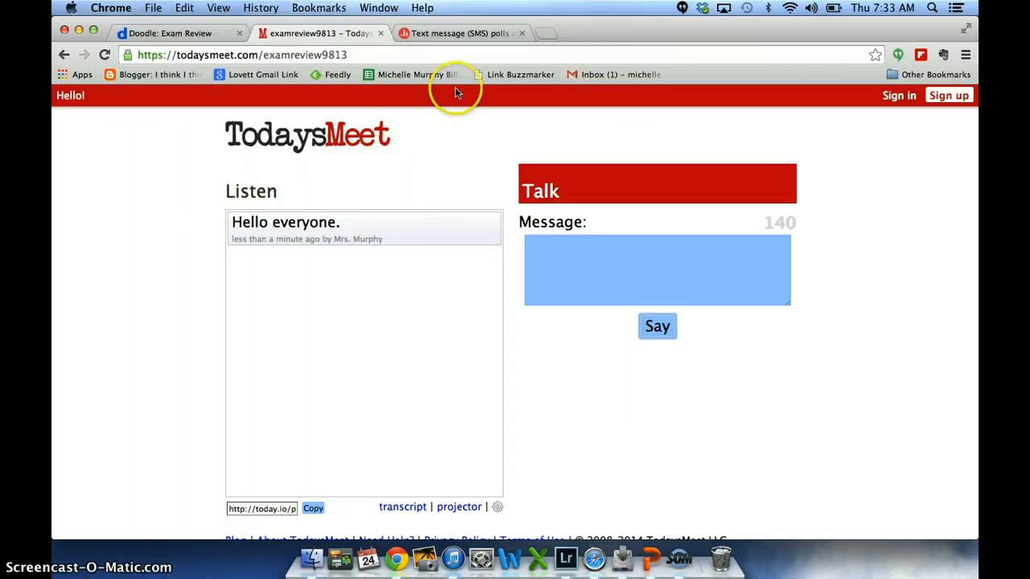
- Switch to Poll Everywhere and start a multiple-choice poll with the question "How did you feel about today's lesson?"
{"action": "left_click", "coordinate": [467, 36]}
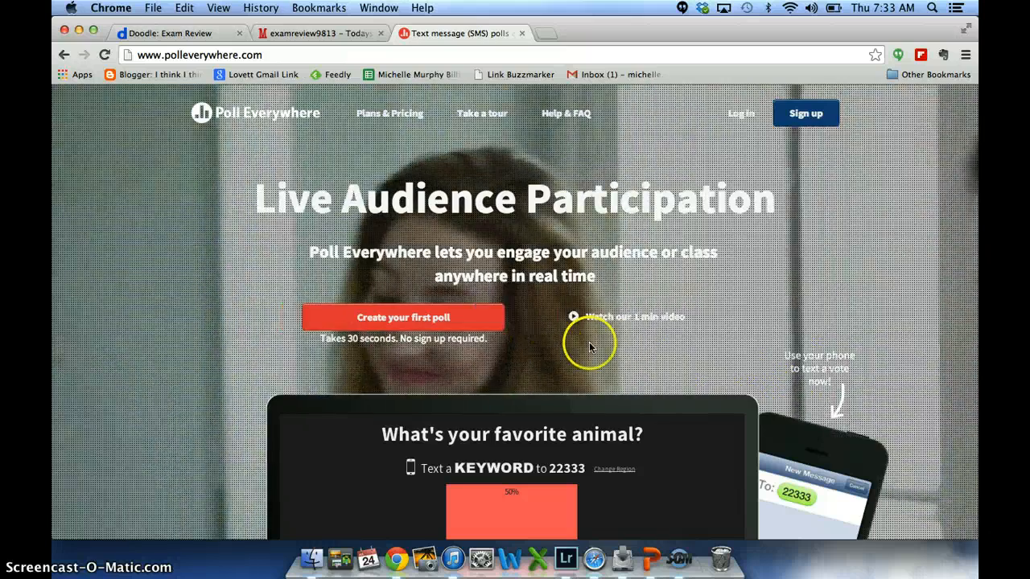
{"action": "scroll", "coordinate": [589, 347], "scroll_direction": "down", "scroll_amount": 2}
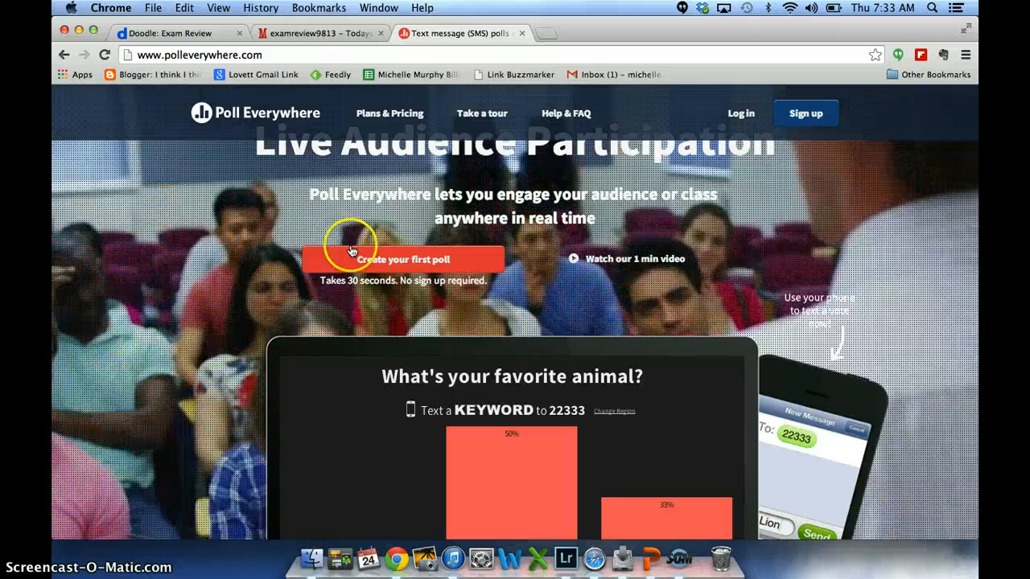
{"action": "left_click", "coordinate": [352, 253]}
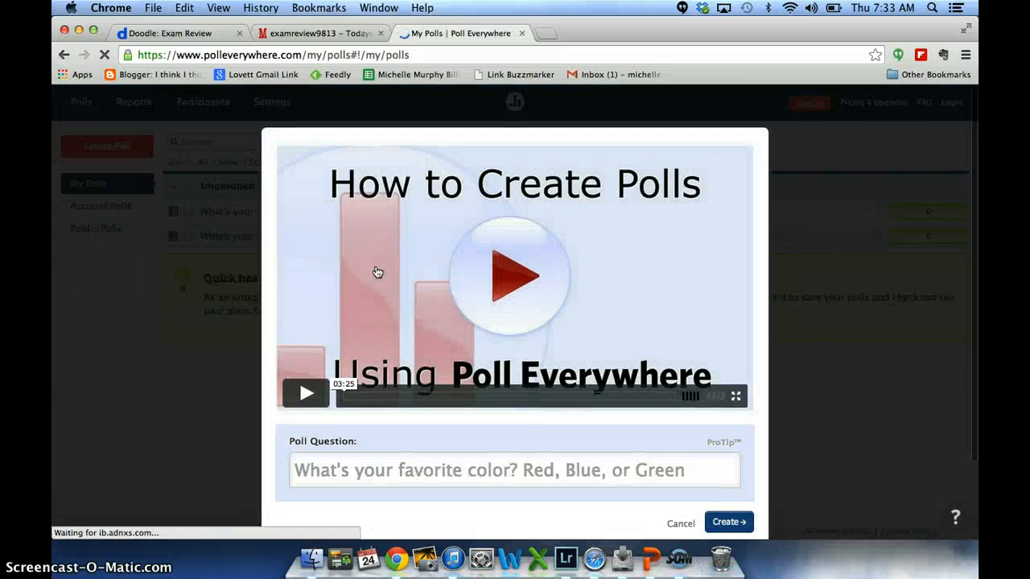
{"action": "type", "text": "How did"}
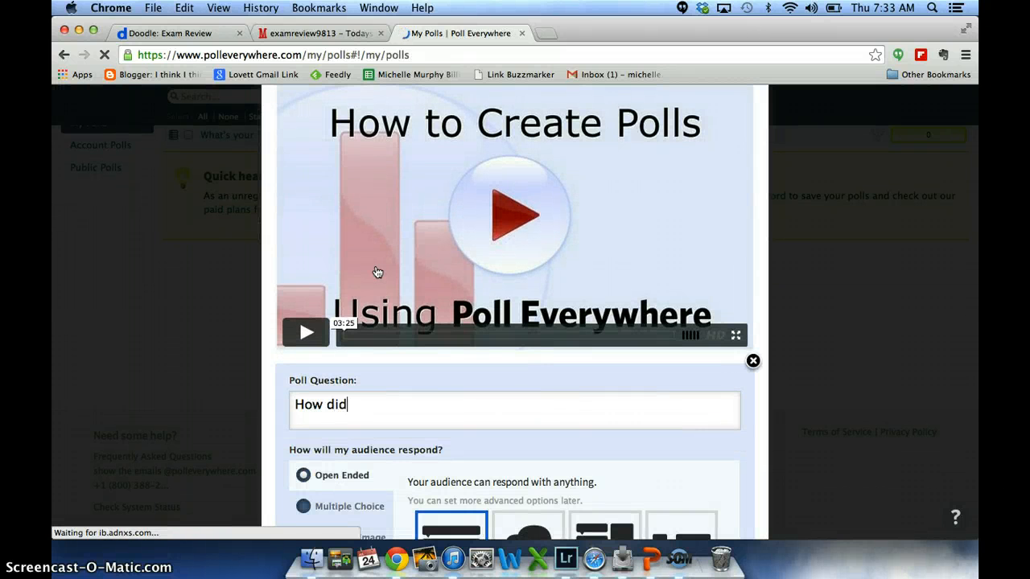
{"action": "type", "text": " you feel about today's lesson?"}
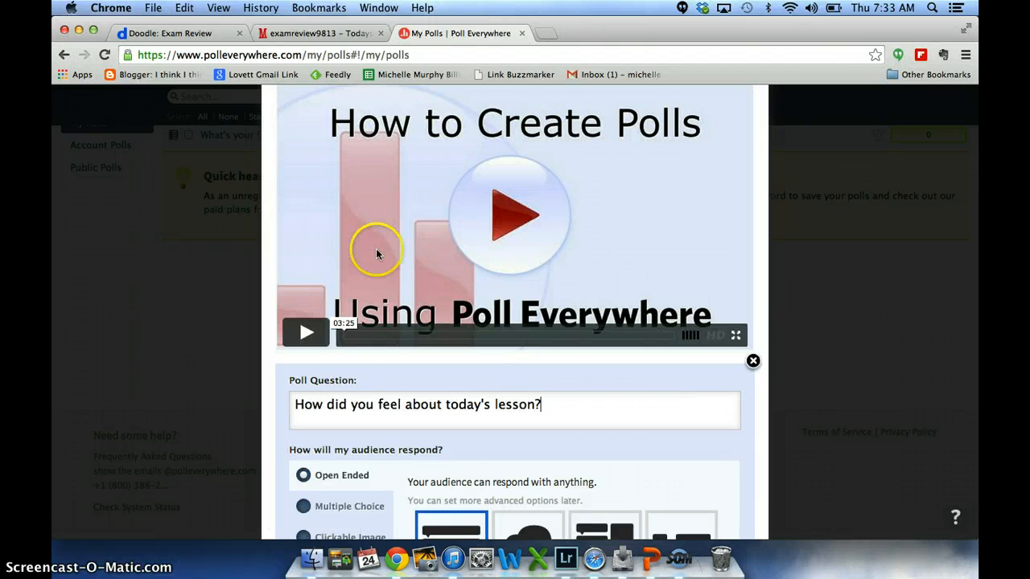
{"action": "scroll", "coordinate": [376, 254], "scroll_direction": "down", "scroll_amount": 4}
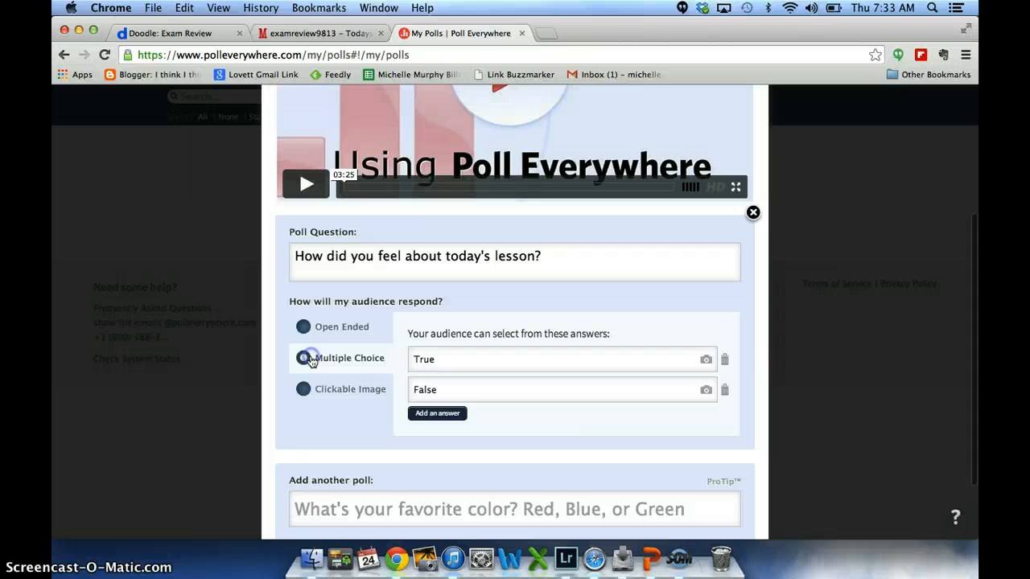
- Replace the default True and False answers with ":)" and ":(" respectively
{"action": "left_click", "coordinate": [495, 360]}
{"action": "key", "text": "BackSpace"}
{"action": "key", "text": "BackSpace"}
{"action": "key", "text": "BackSpace"}
{"action": "key", "text": "BackSpace"}
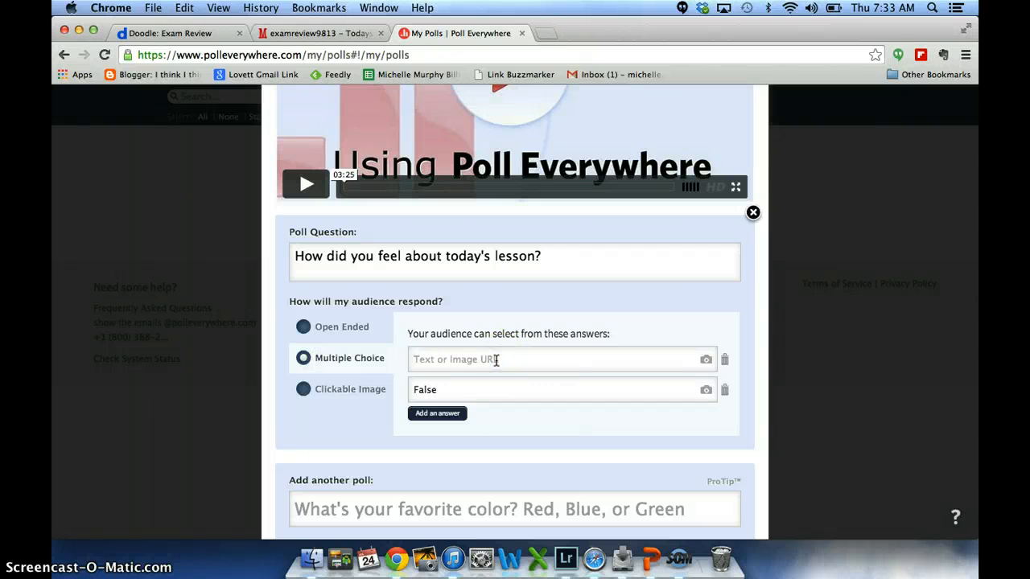
{"action": "type", "text": ":)"}
{"action": "left_click", "coordinate": [495, 390]}
{"action": "key", "text": "BackSpace"}
{"action": "key", "text": "BackSpace"}
{"action": "key", "text": "BackSpace"}
{"action": "key", "text": "BackSpace"}
{"action": "key", "text": "BackSpace"}
{"action": "type", "text": ":"}
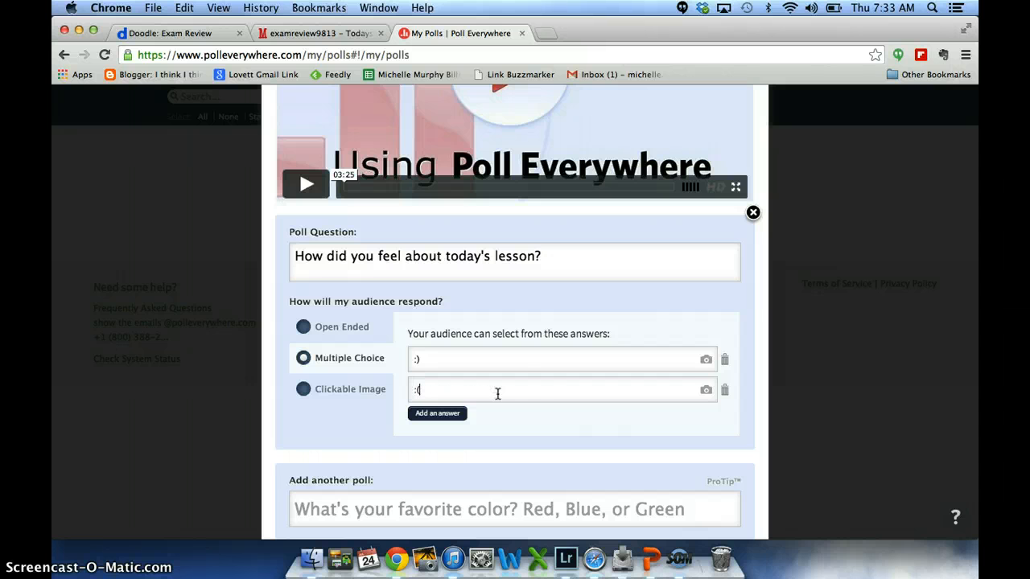
{"action": "type", "text": "("}
- Add a third answer ":/" and create the poll
{"action": "left_click", "coordinate": [443, 414]}
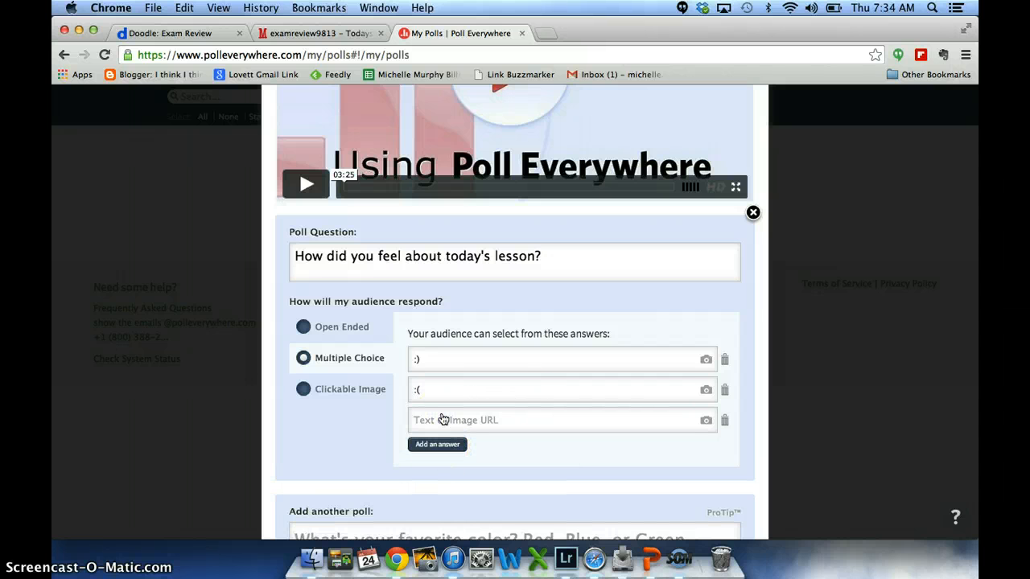
{"action": "left_click", "coordinate": [444, 419]}
{"action": "type", "text": ":/"}
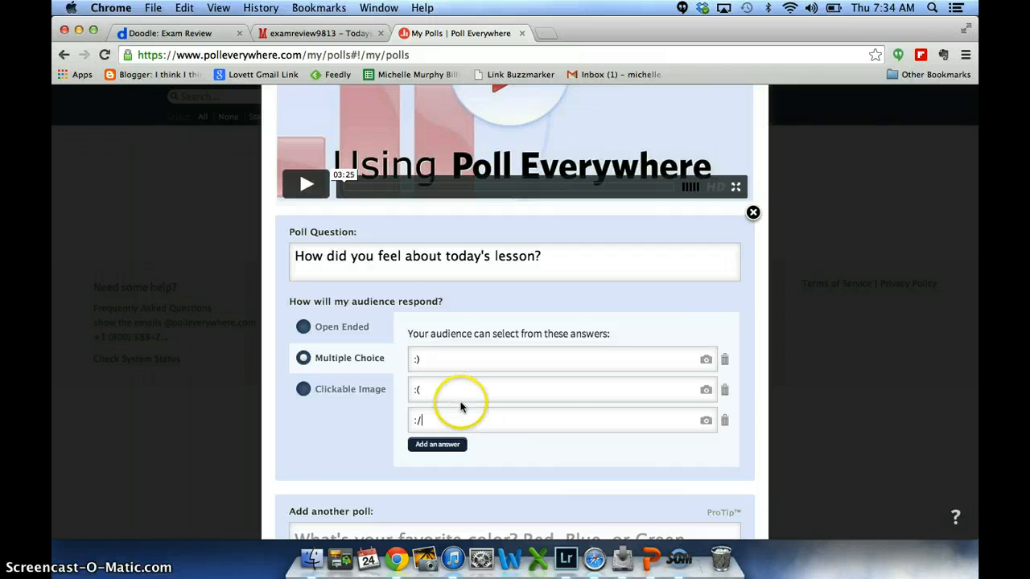
{"action": "scroll", "coordinate": [678, 473], "scroll_direction": "down", "scroll_amount": 3}
{"action": "left_click", "coordinate": [726, 479]}
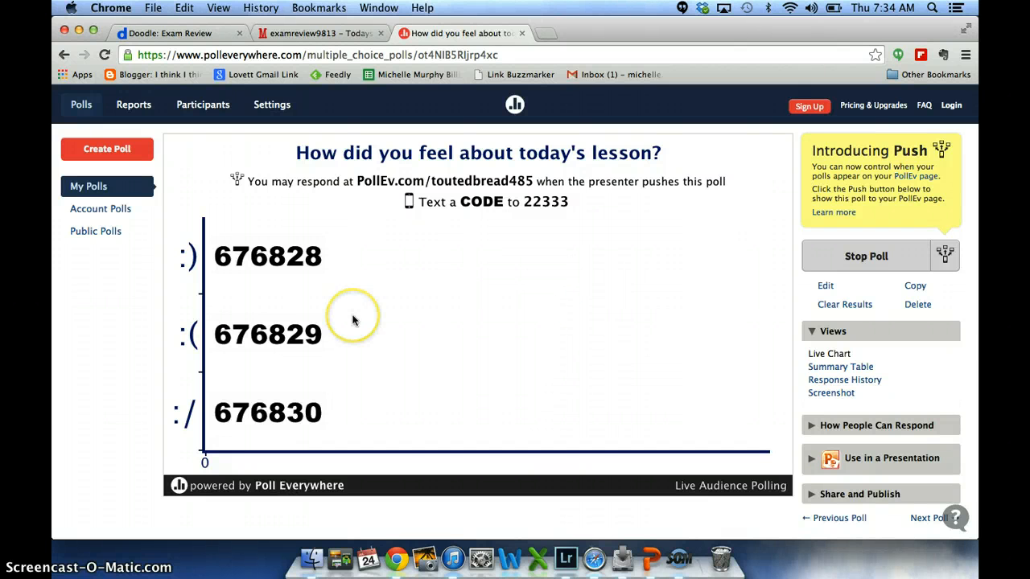
- Switch to the PowerPoint presentation and show the "Concluding Thoughts" slide
{"action": "key", "text": "ctrl+Right"}
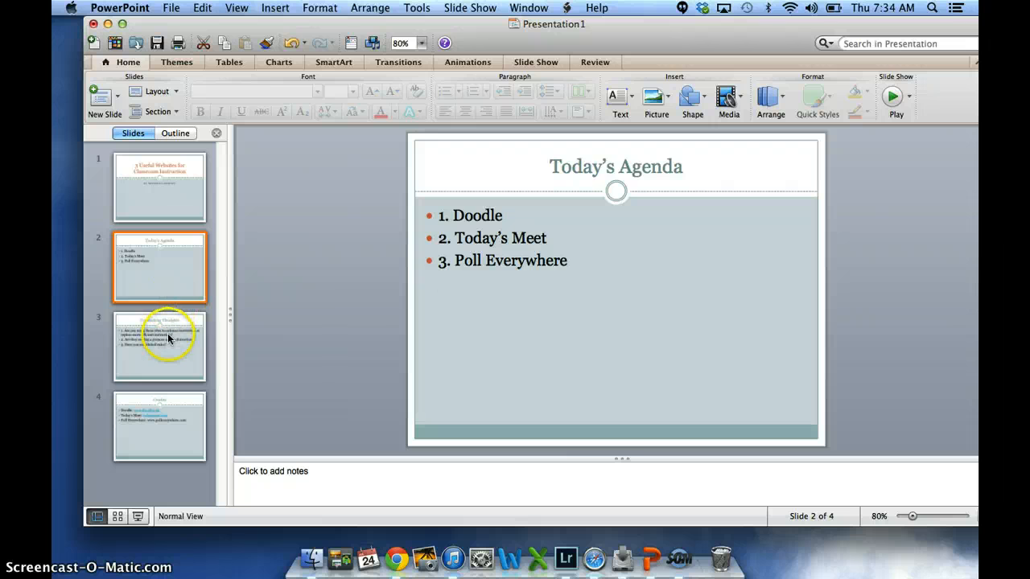
{"action": "left_click", "coordinate": [167, 333]}
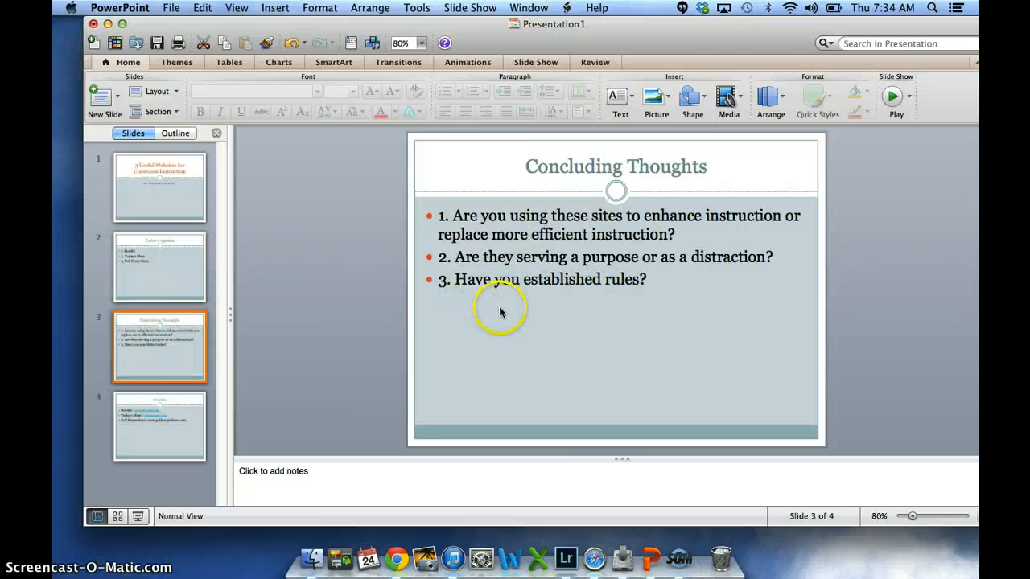